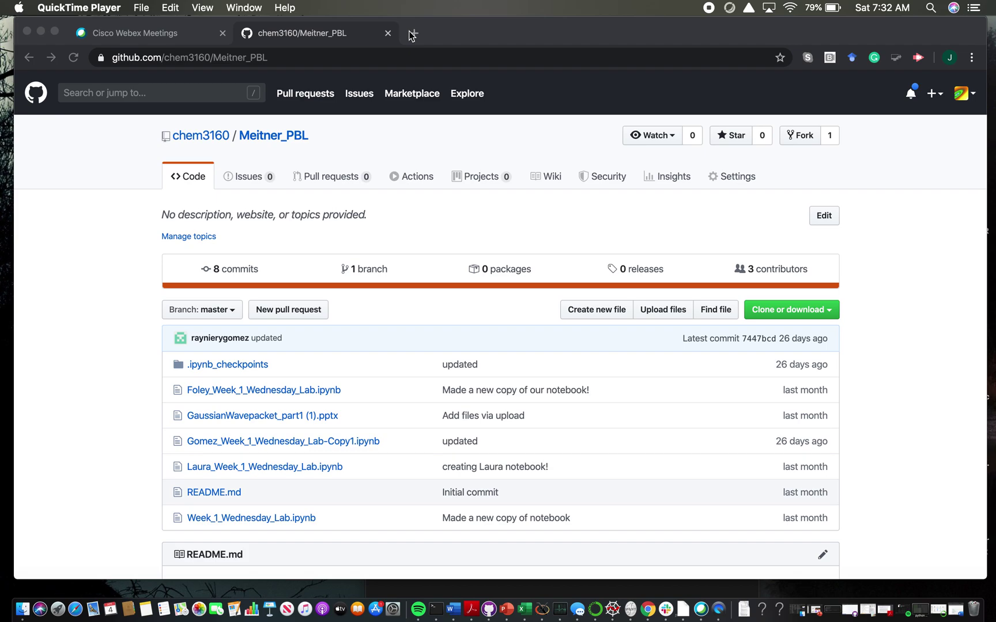
# - Search 'google colaboratory' in a new Chrome tab and go to the Google Colab site
pyautogui.click(411, 33)
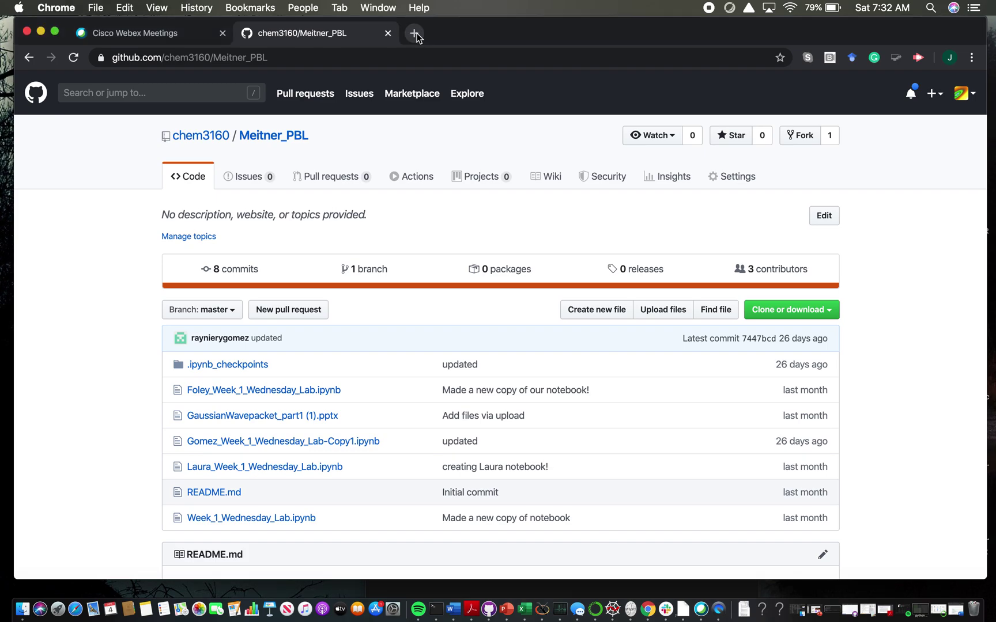
pyautogui.write('g')
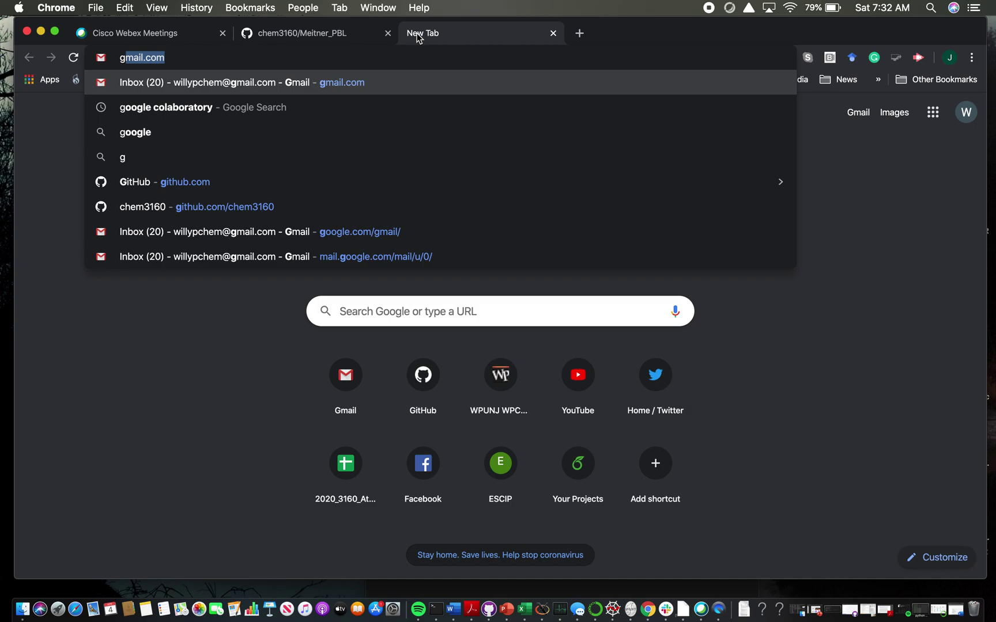
pyautogui.write('oogle')
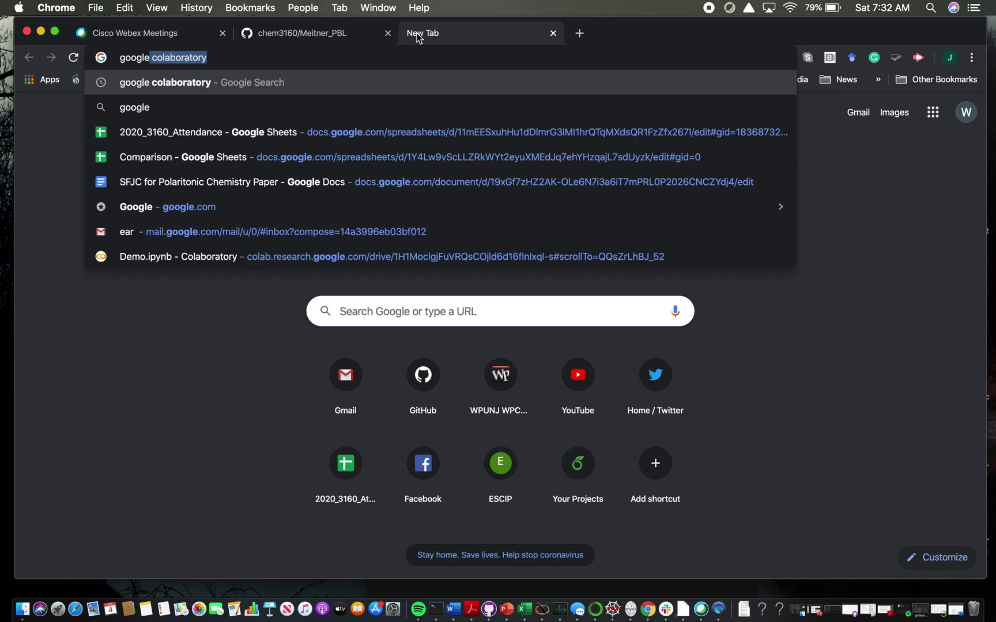
pyautogui.press('Return')
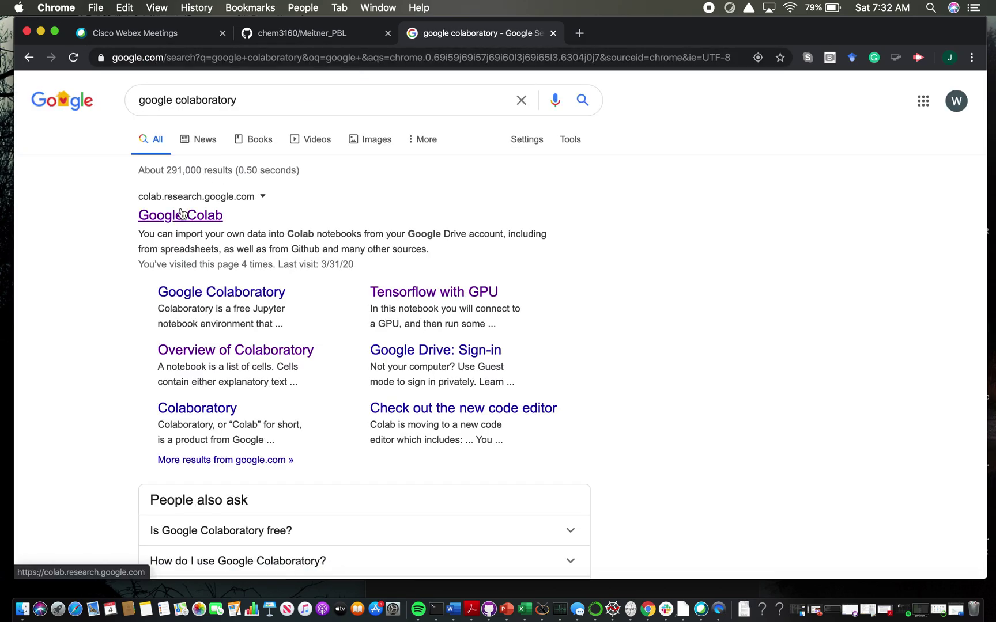
pyautogui.click(180, 215)
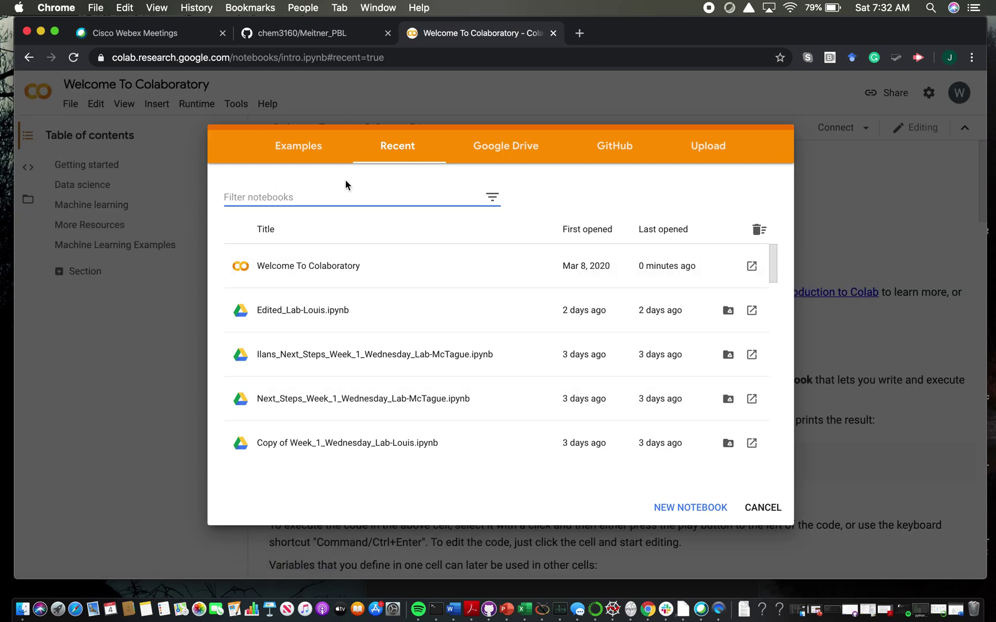
# - Dismiss the startup chooser and open the GitHub tab of Colab's Open notebook dialog
pyautogui.click(763, 507)
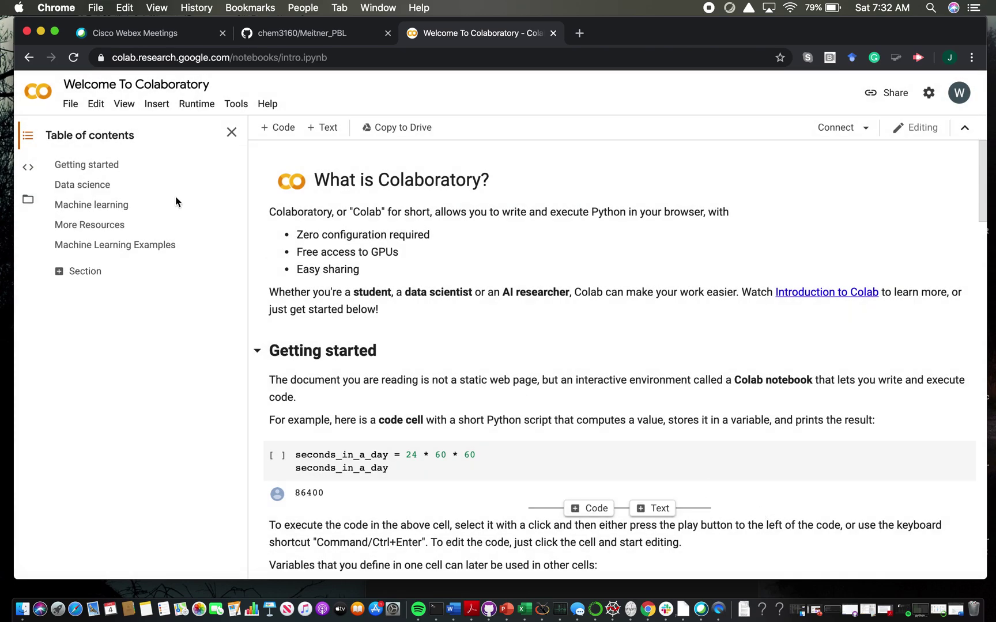
pyautogui.click(70, 104)
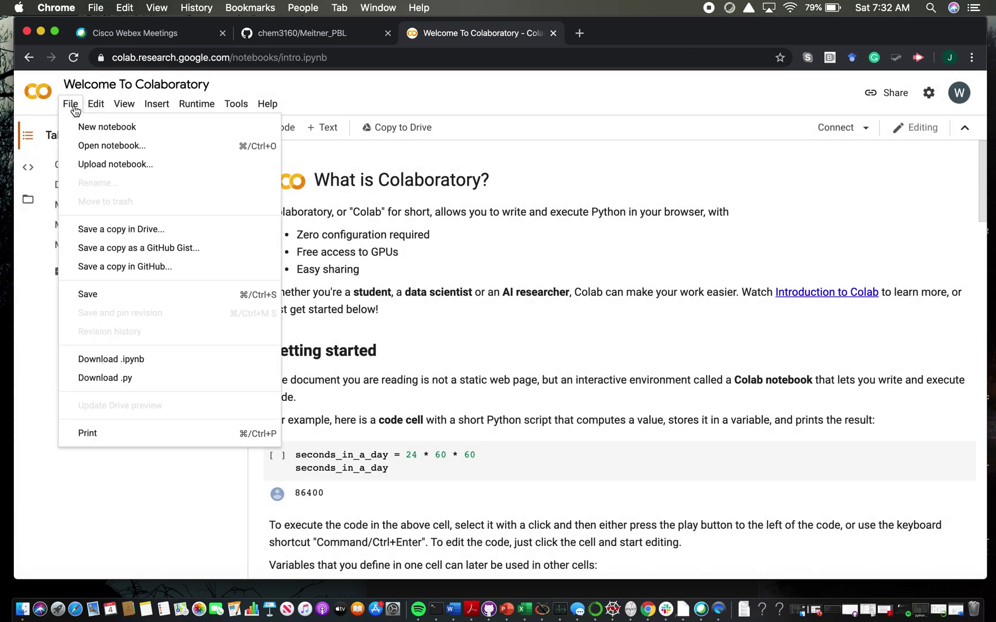
pyautogui.click(86, 144)
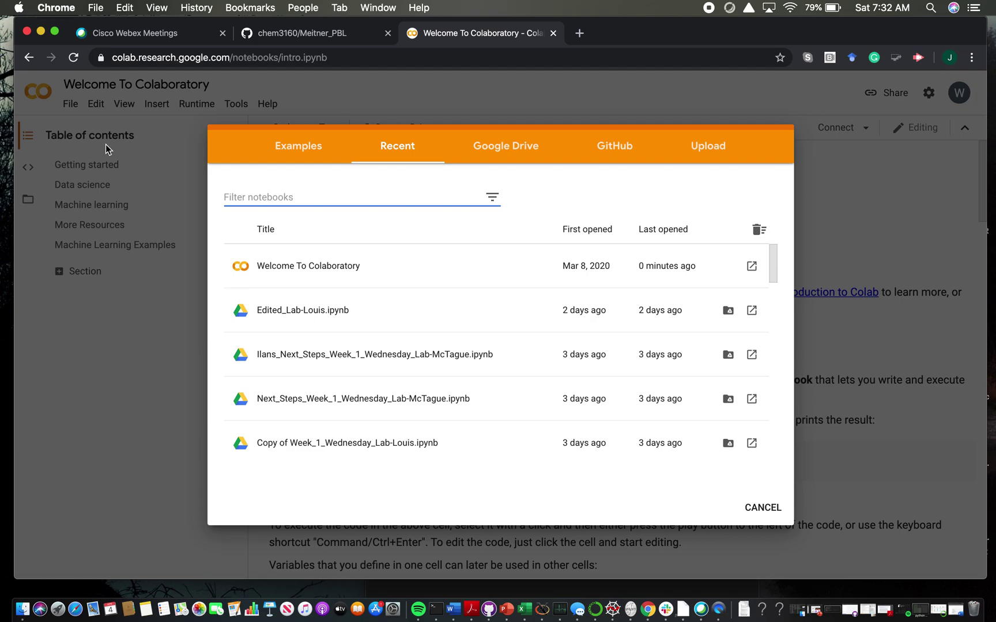
pyautogui.click(606, 146)
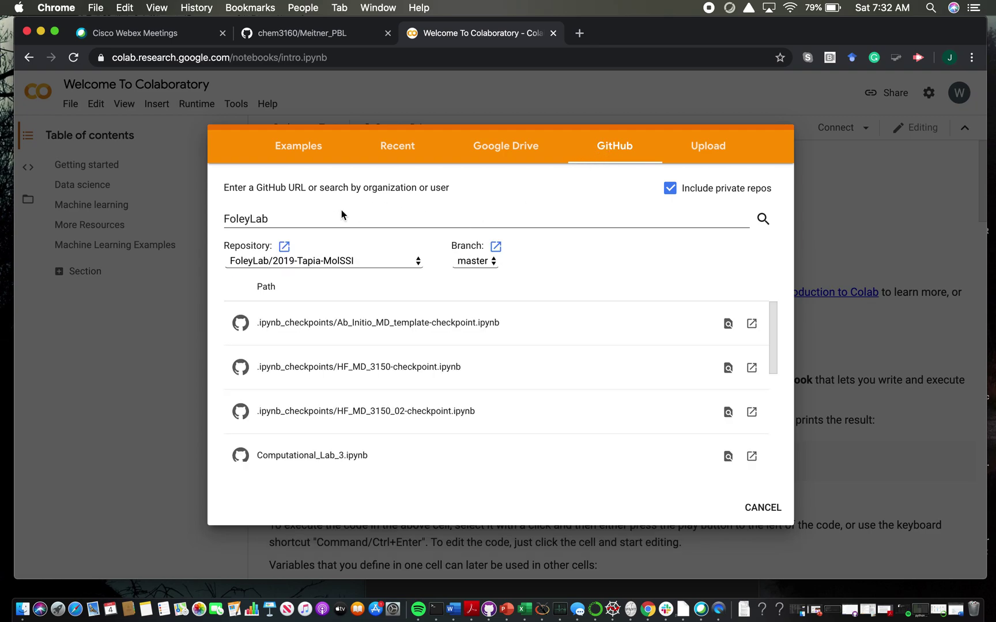
pyautogui.click(299, 34)
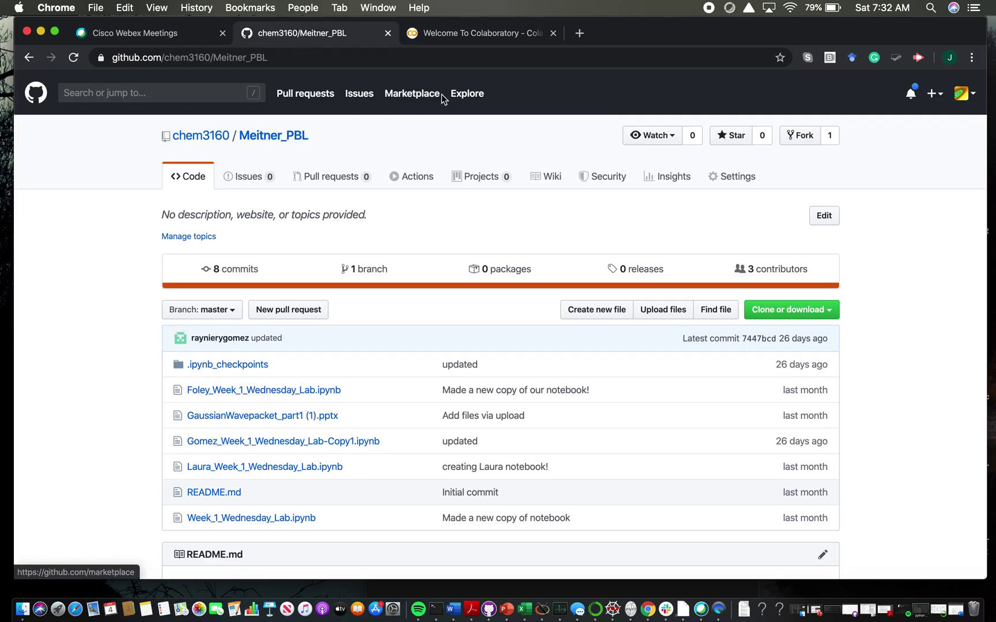
# - Copy the Meitner_PBL repository URL from the address bar and return to the Colab tab
pyautogui.click(315, 59)
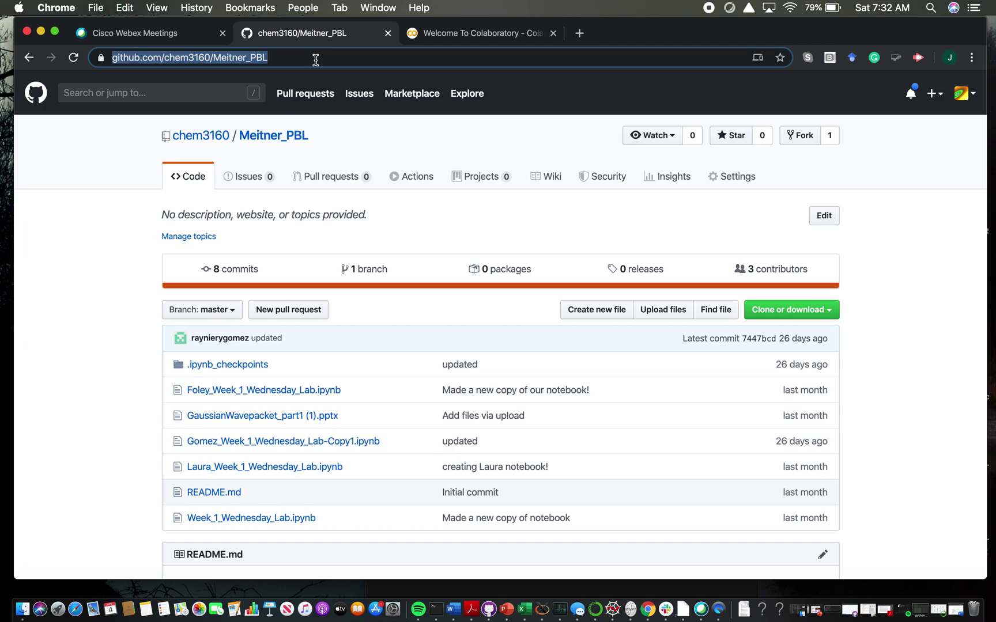
pyautogui.click(440, 37)
# - Replace the FoleyLab search with the Meitner_PBL repository URL and list its notebooks
pyautogui.click(324, 217)
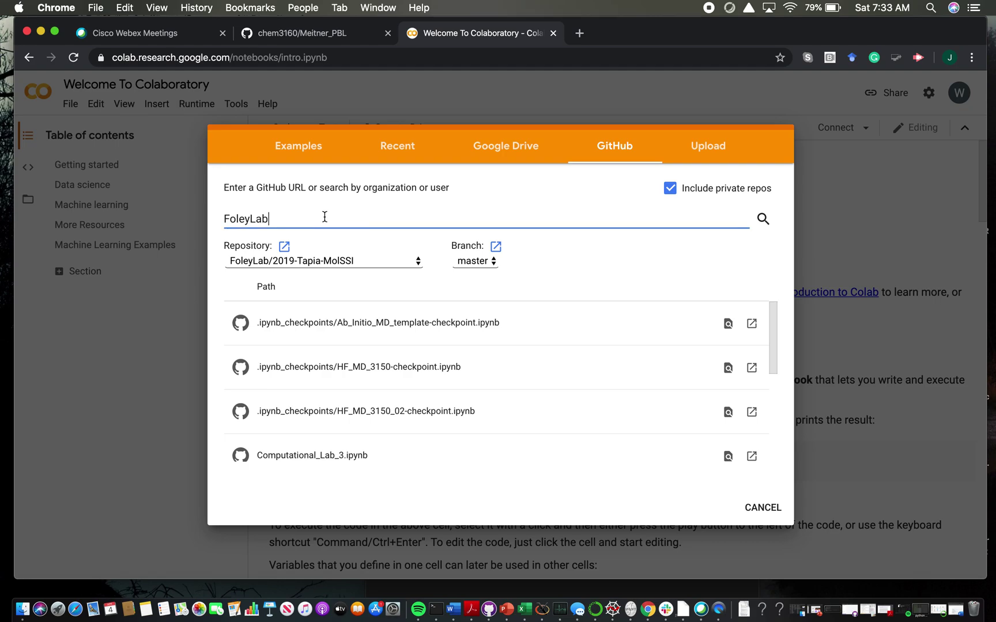
pyautogui.press('BackSpace')
pyautogui.press('BackSpace')
pyautogui.press('BackSpace')
pyautogui.press('BackSpace')
pyautogui.press('BackSpace')
pyautogui.press('super+v')
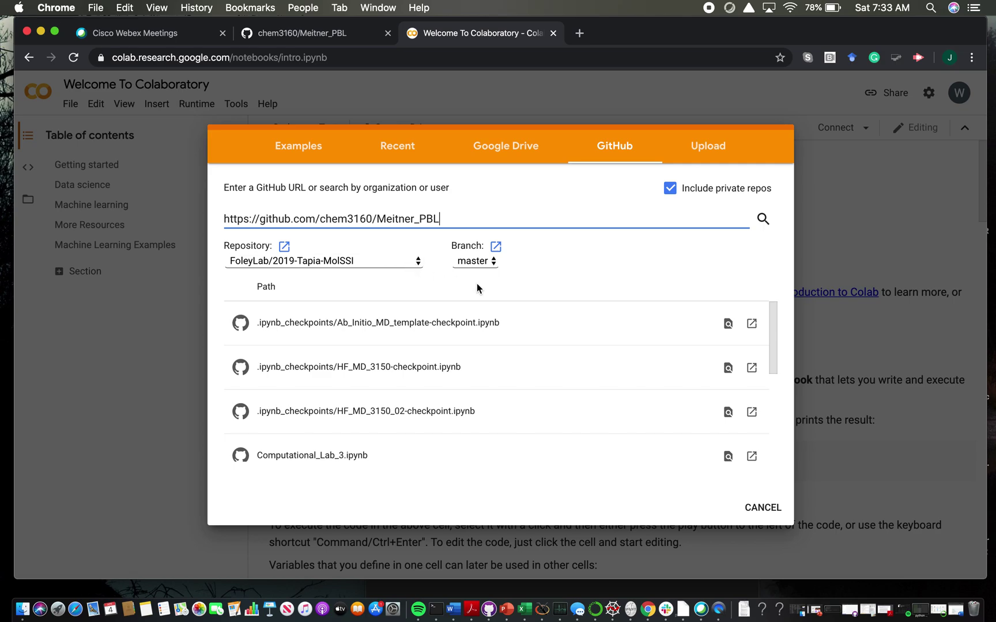
pyautogui.press('Return')
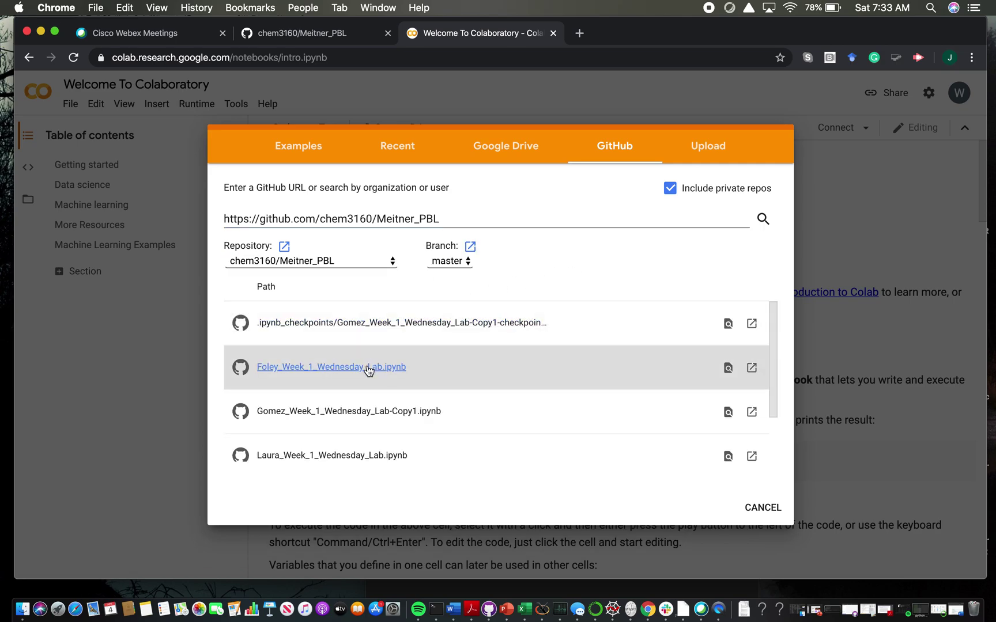
pyautogui.scroll(-1, 368, 370)
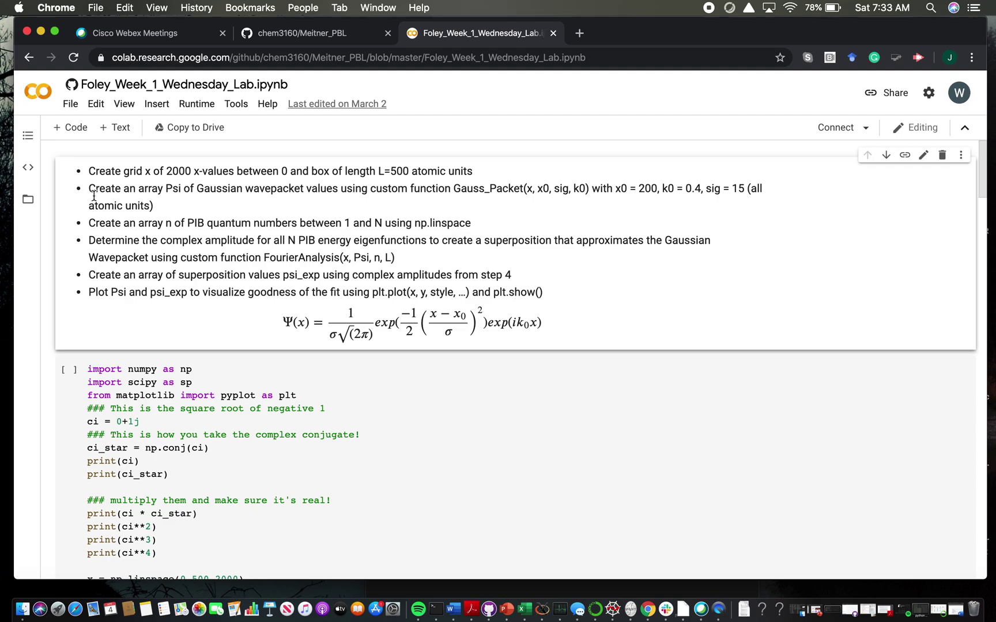
pyautogui.scroll(-5, 240, 258)
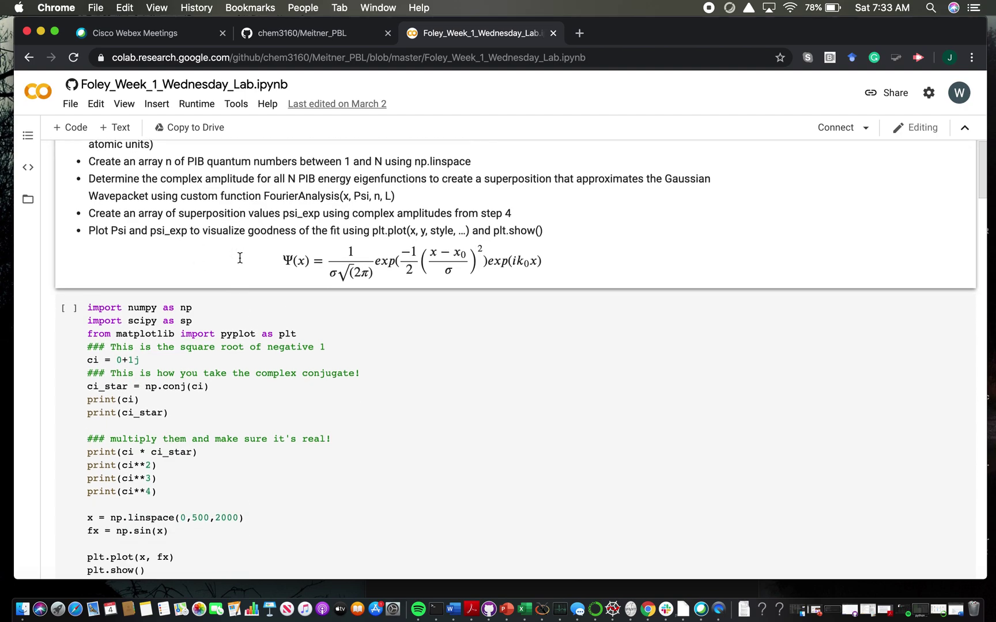
pyautogui.scroll(-3, 240, 311)
# - Run the numpy import cell, choosing Run Anyway at the authorship warning
pyautogui.click(256, 402)
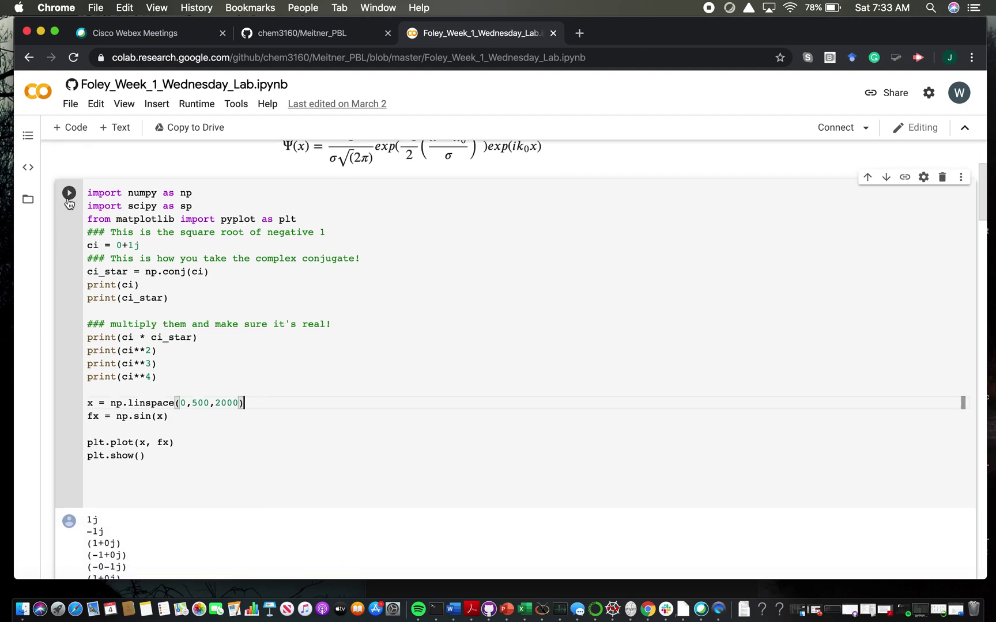
pyautogui.click(69, 194)
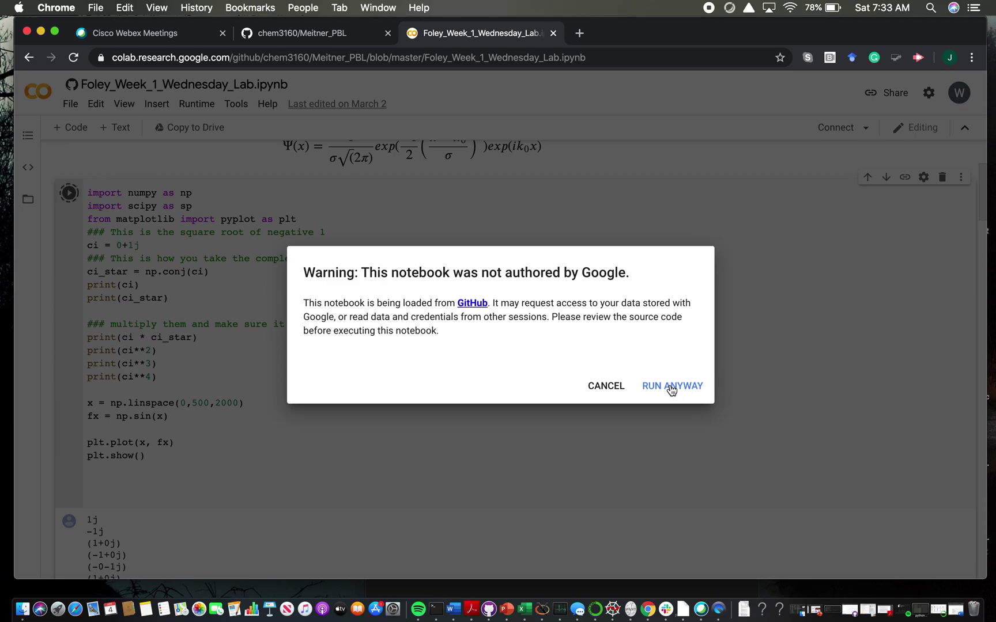
pyautogui.click(671, 387)
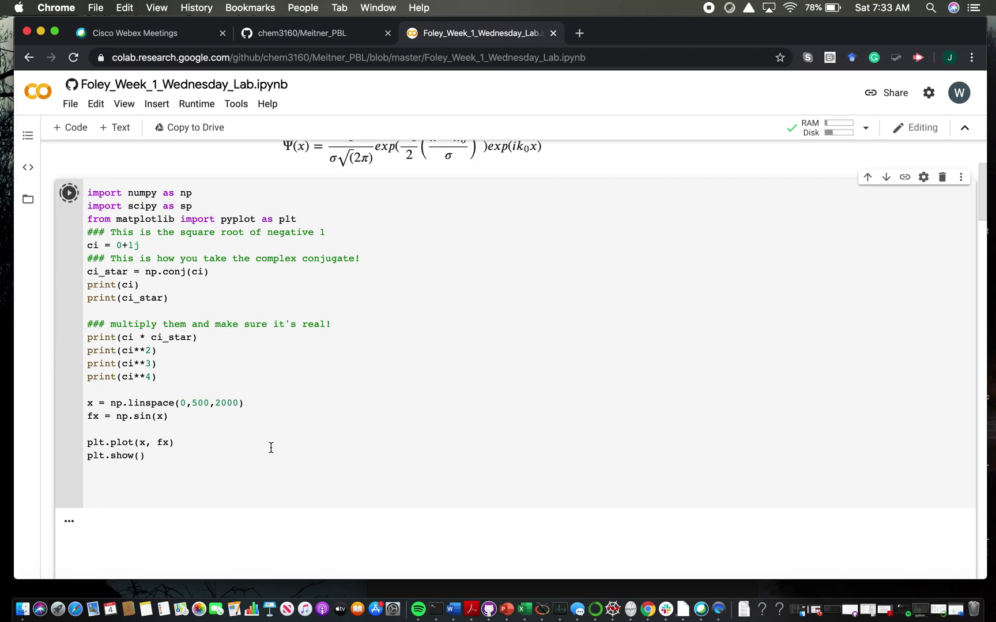
pyautogui.scroll(-5, 283, 464)
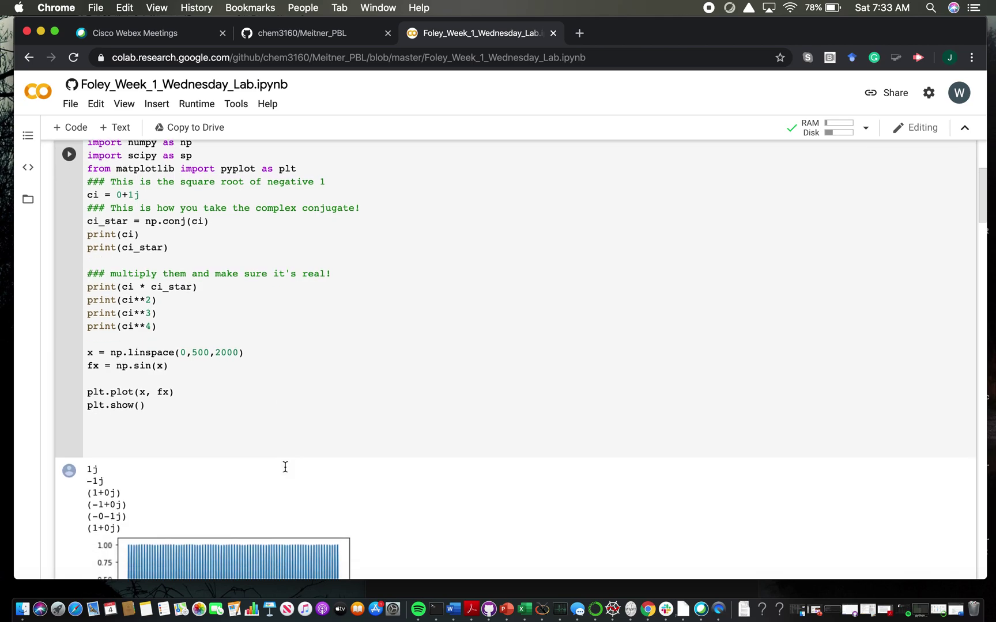
pyautogui.scroll(-3, 283, 464)
pyautogui.scroll(12, 282, 464)
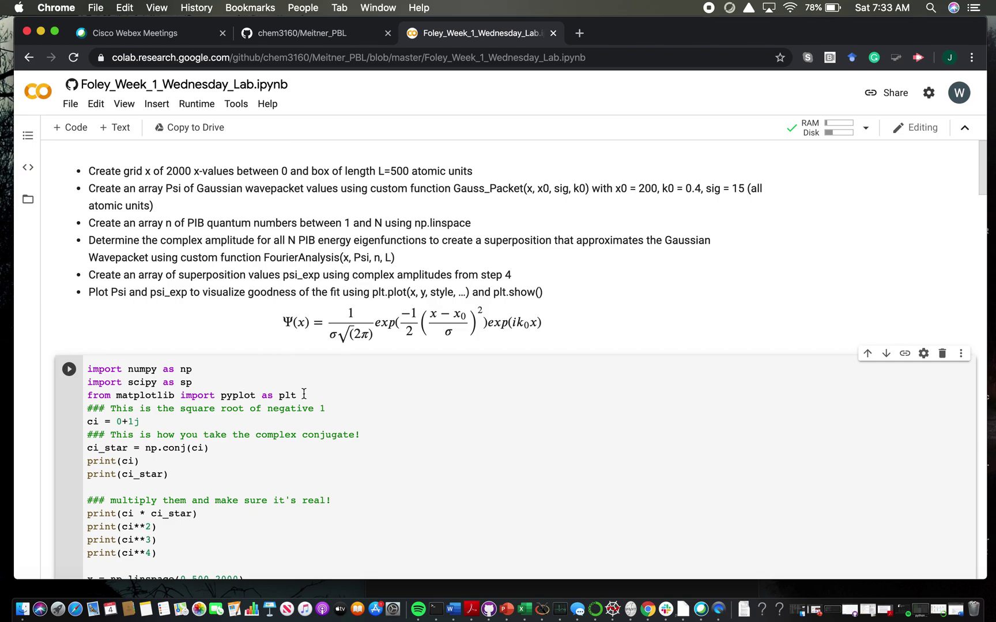
pyautogui.scroll(-2, 261, 396)
pyautogui.scroll(-2, 262, 397)
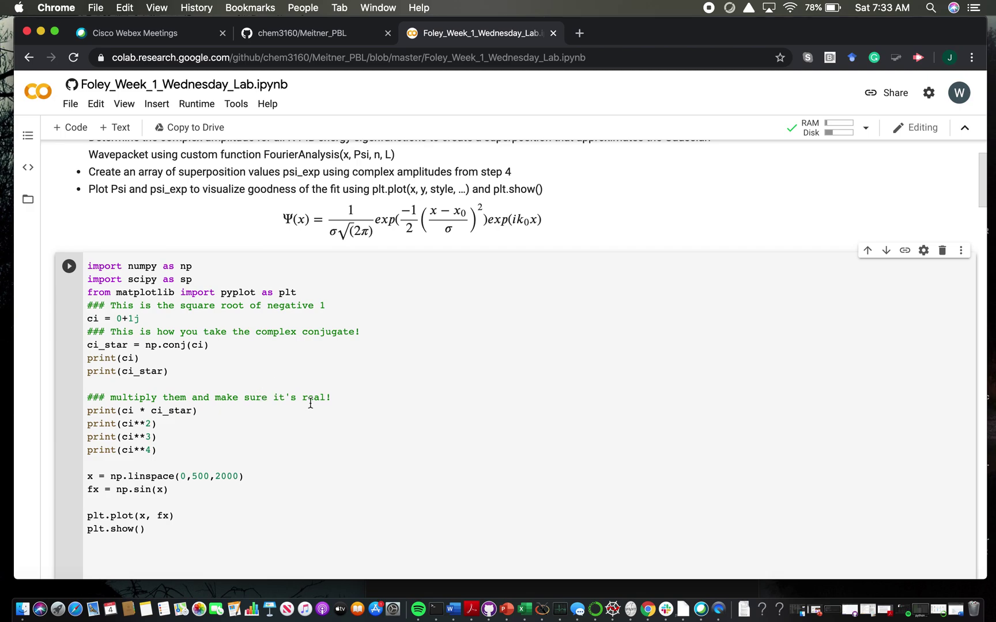
pyautogui.scroll(-5, 309, 404)
pyautogui.scroll(-2, 310, 404)
pyautogui.scroll(5, 310, 403)
pyautogui.scroll(5, 309, 403)
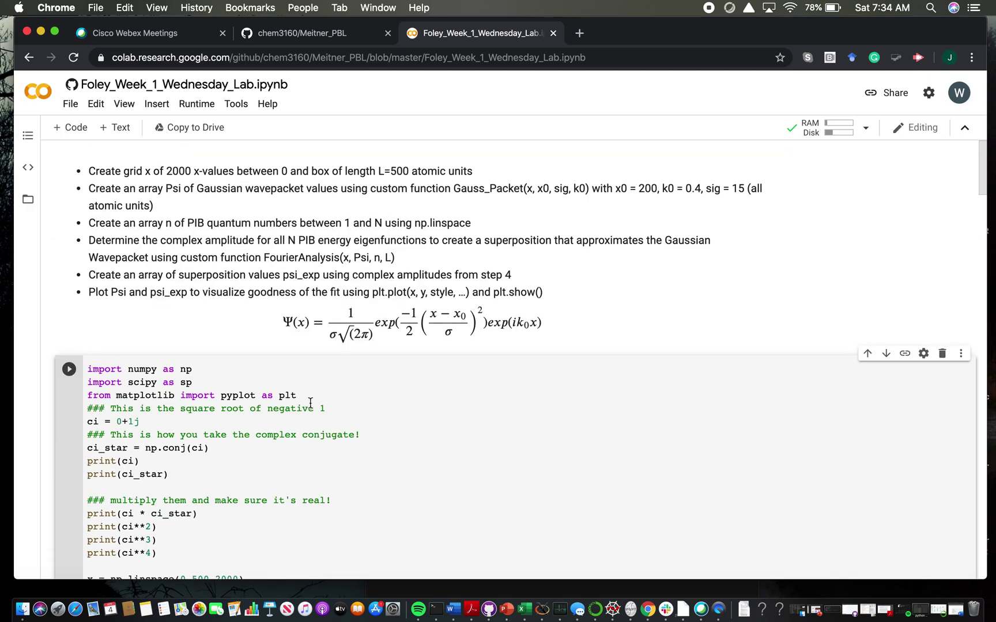
# - Save a Drive copy of the notebook and delete 'Copy of' from its title
pyautogui.click(70, 103)
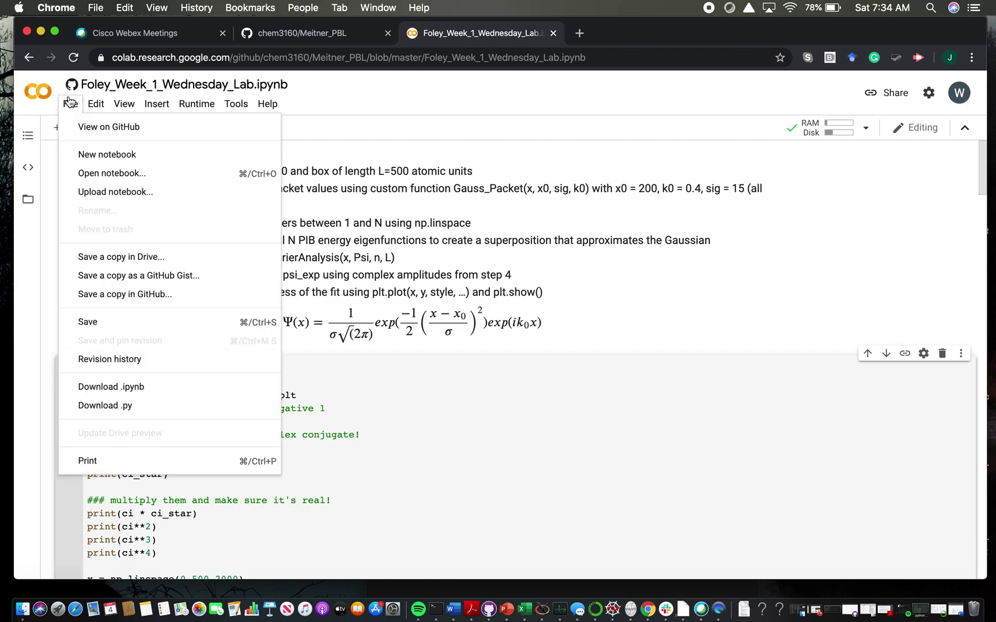
pyautogui.click(104, 258)
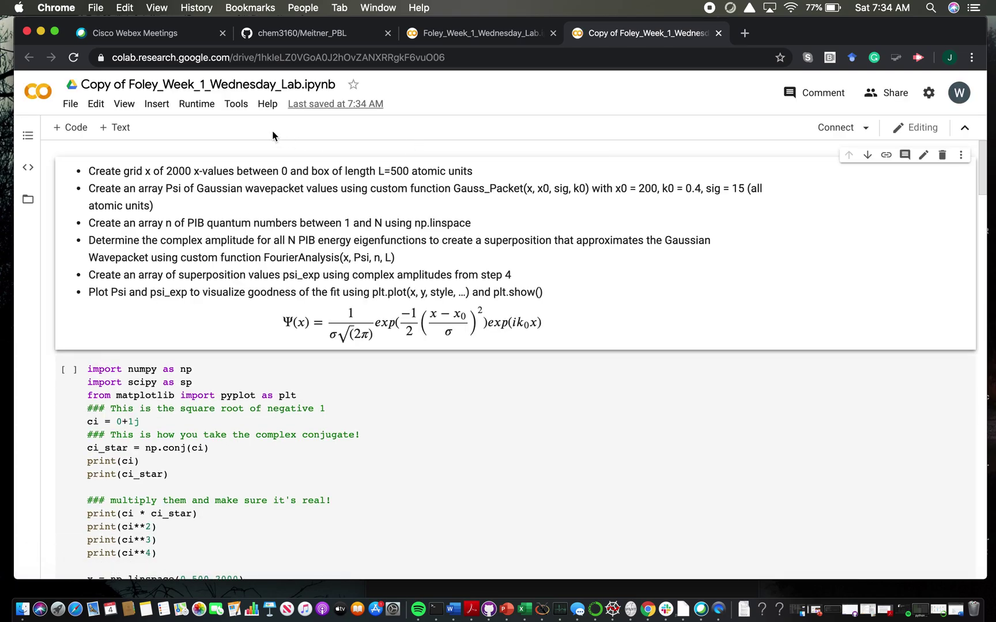
pyautogui.click(130, 84)
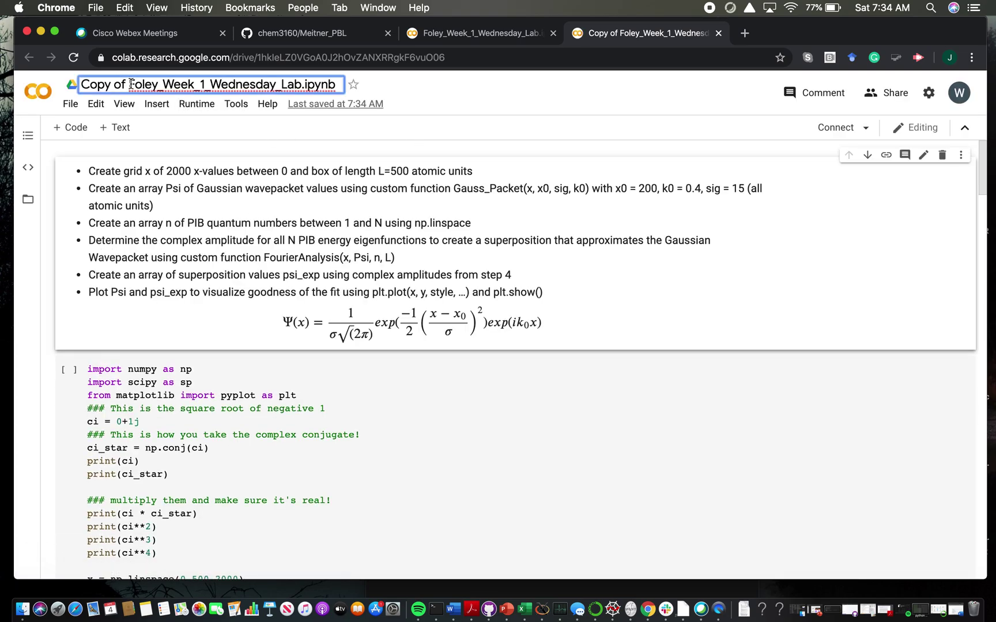
pyautogui.moveTo(130, 84); pyautogui.dragTo(82, 85)
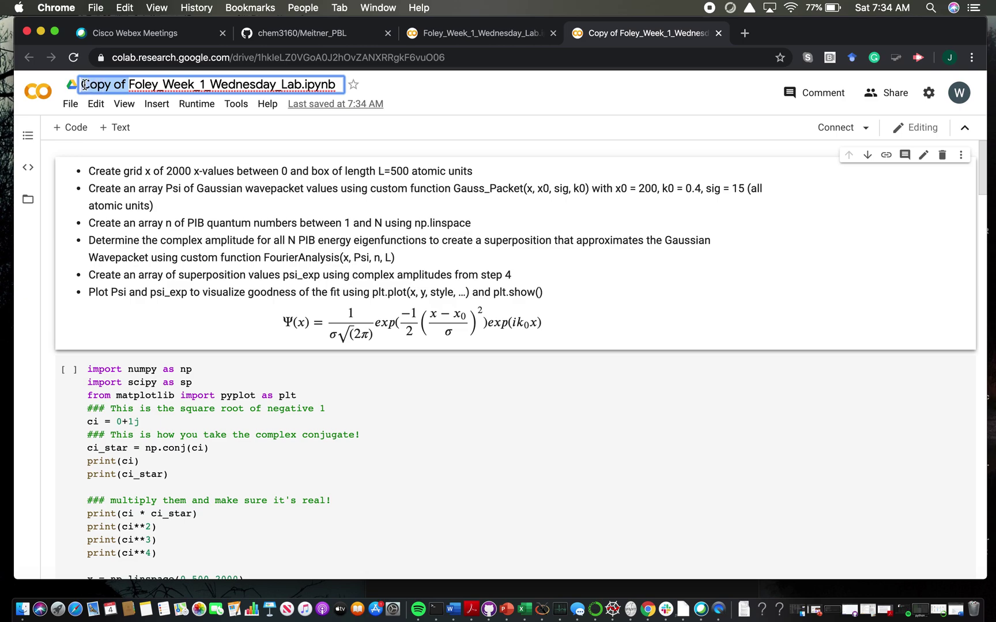
pyautogui.press('BackSpace')
pyautogui.write('G')
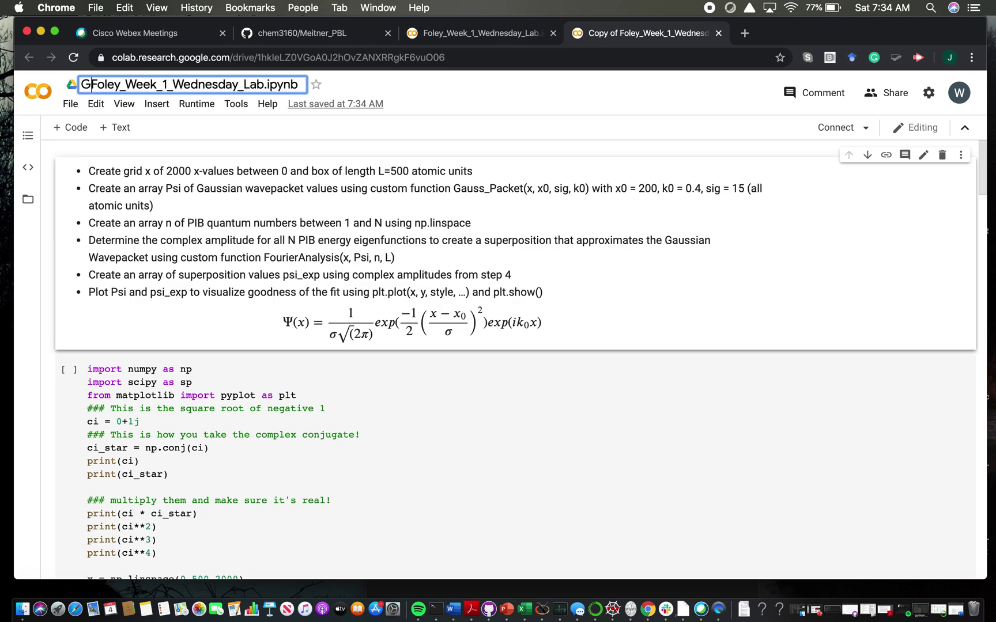
pyautogui.write('D_')
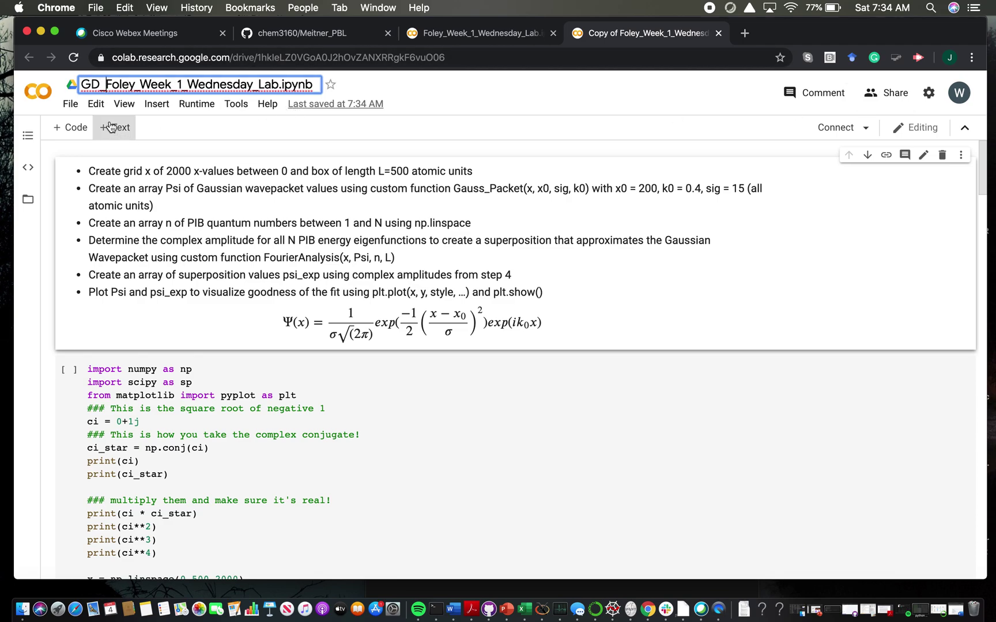
# - Save the renamed GD_Foley_Week_1_Wednesday_Lab.ipynb copy
pyautogui.click(69, 103)
pyautogui.click(88, 341)
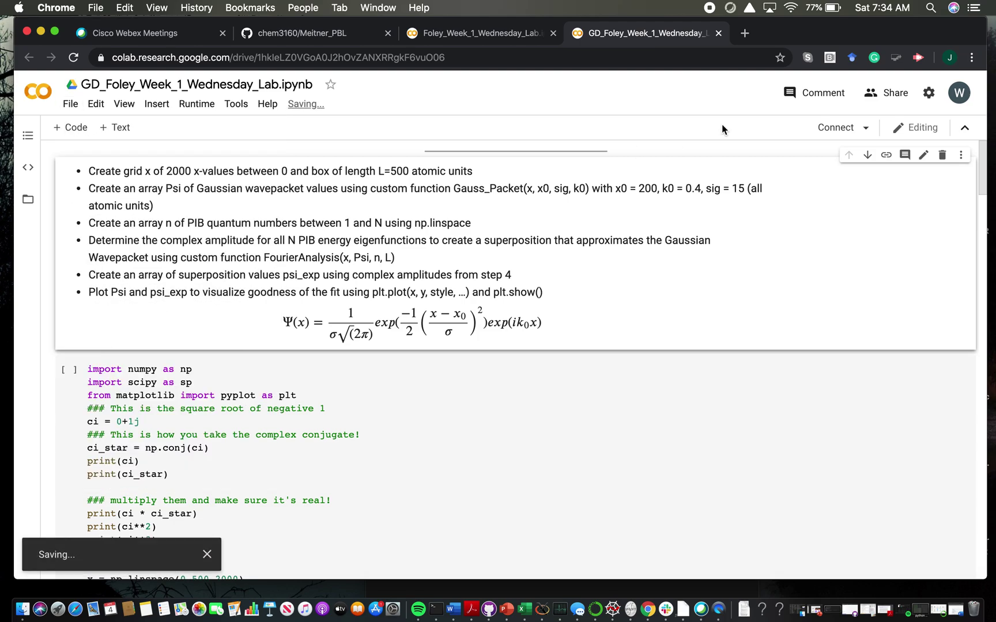
pyautogui.click(879, 93)
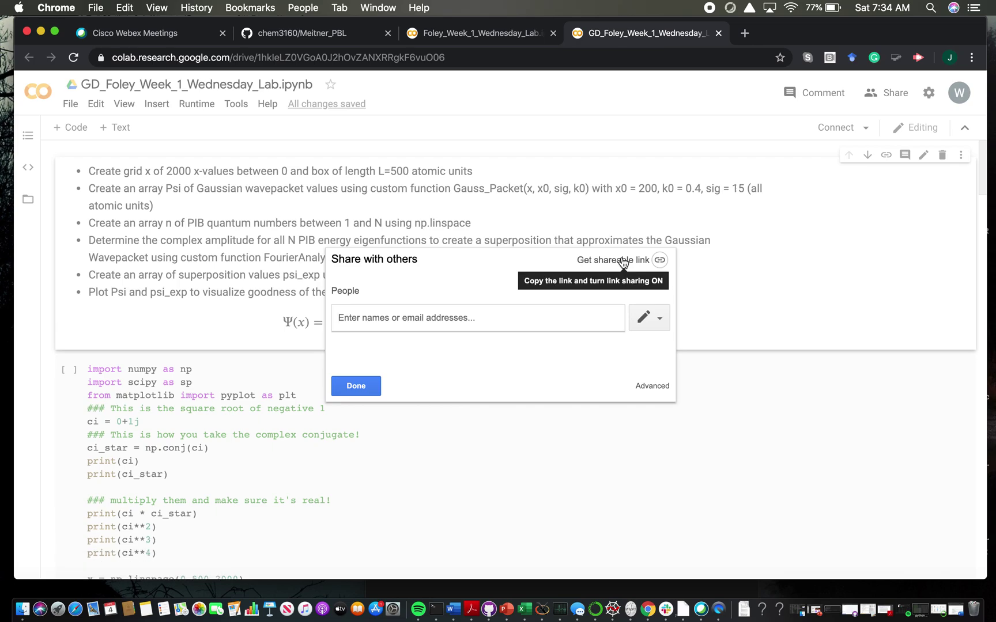
# - Set link sharing to 'Anyone with the link can edit', copy the link, and close sharing
pyautogui.click(622, 262)
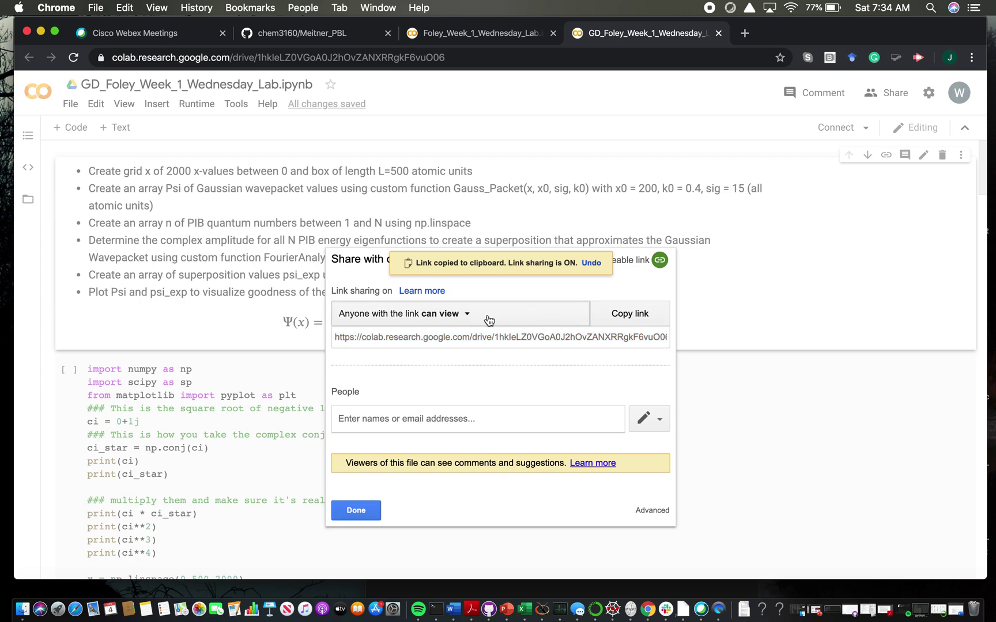
pyautogui.click(489, 318)
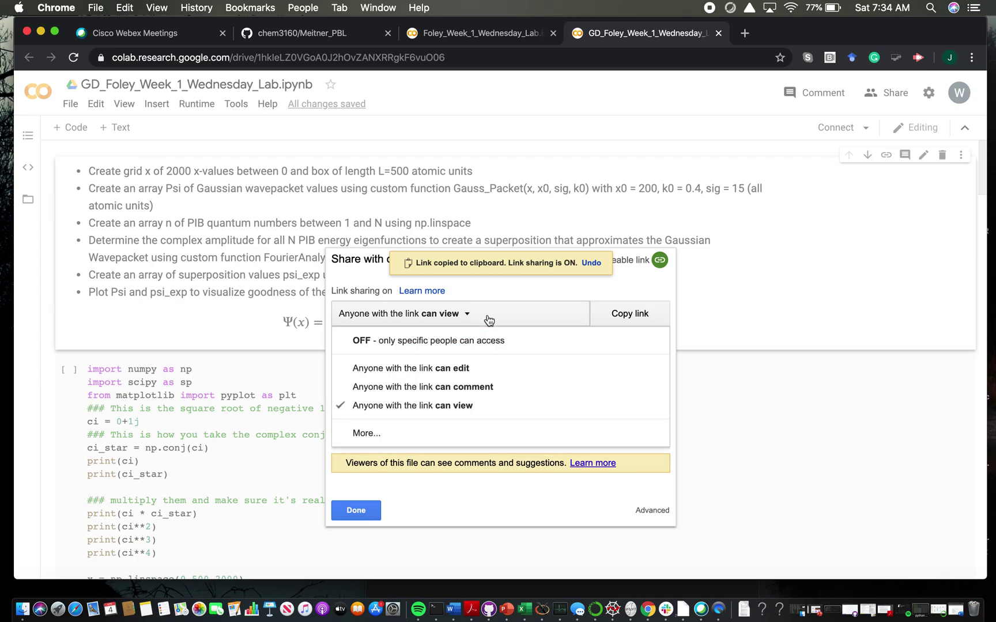
pyautogui.click(461, 369)
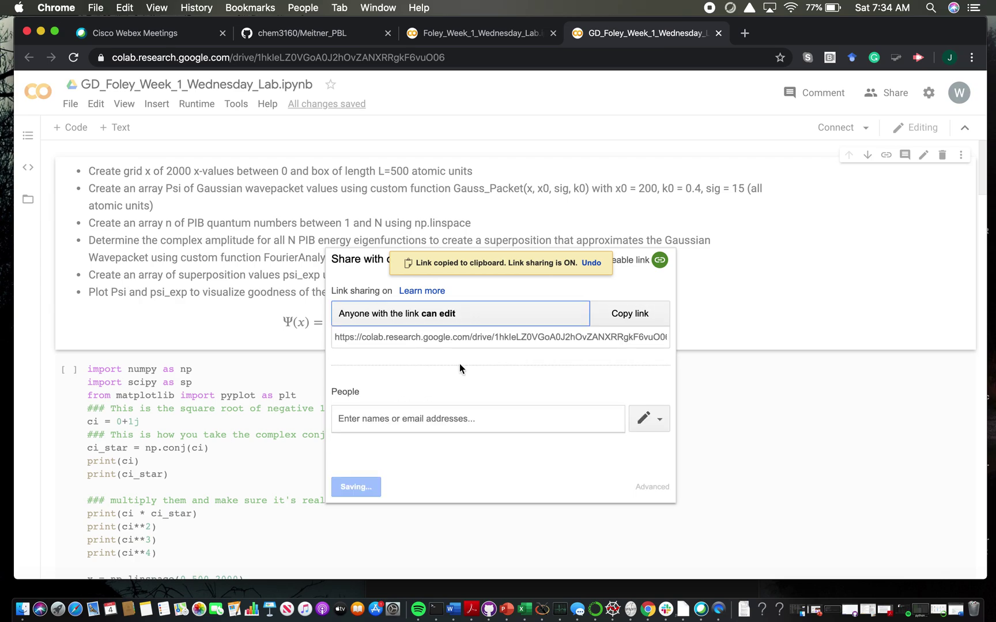
pyautogui.click(629, 320)
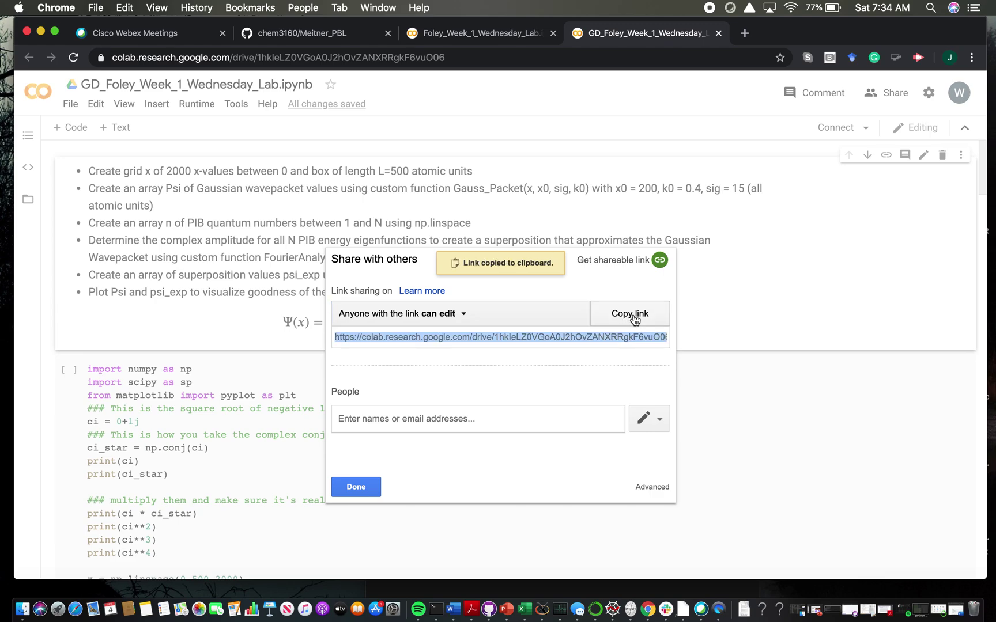
pyautogui.click(355, 487)
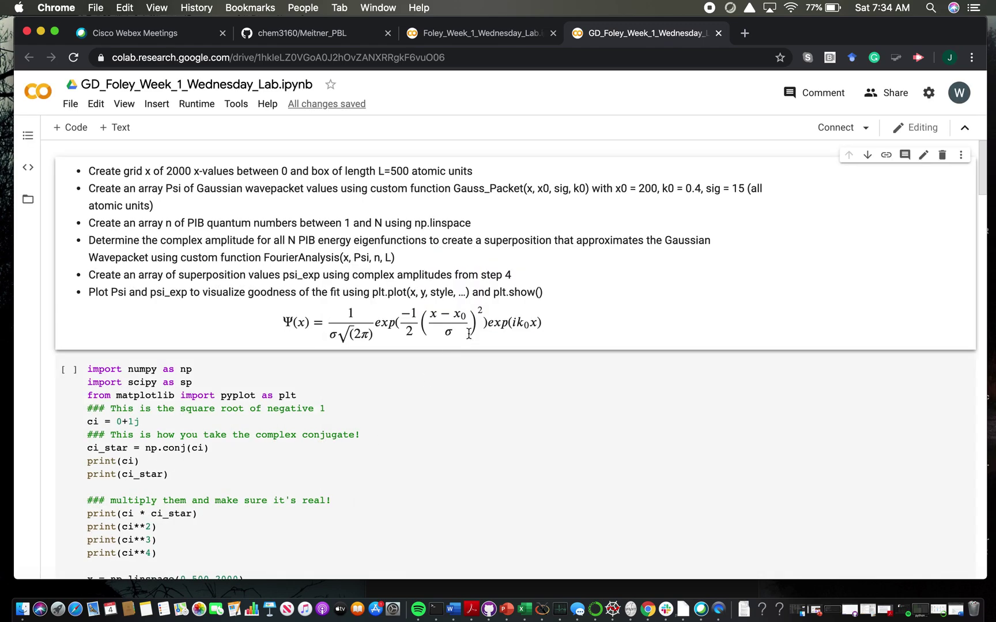